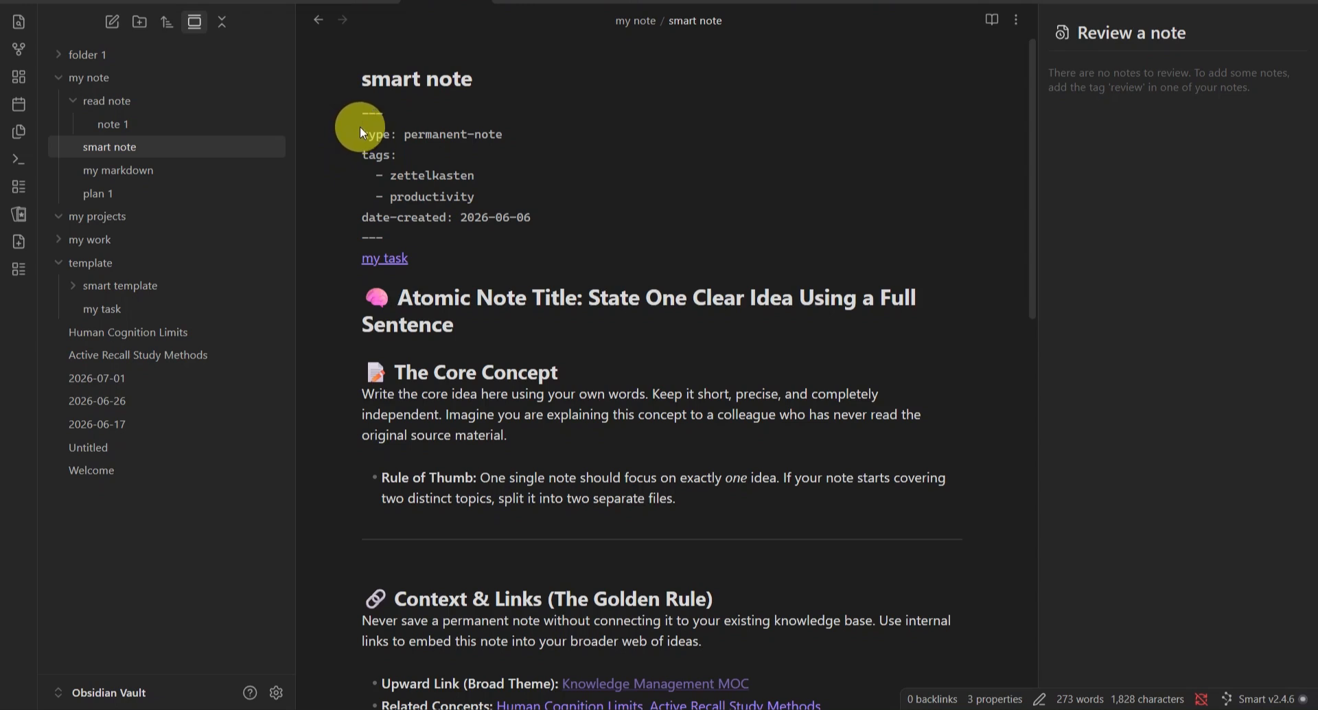
Step: Open note 1 and inspect the heading levels of its sections throughout the note
click(135, 121)
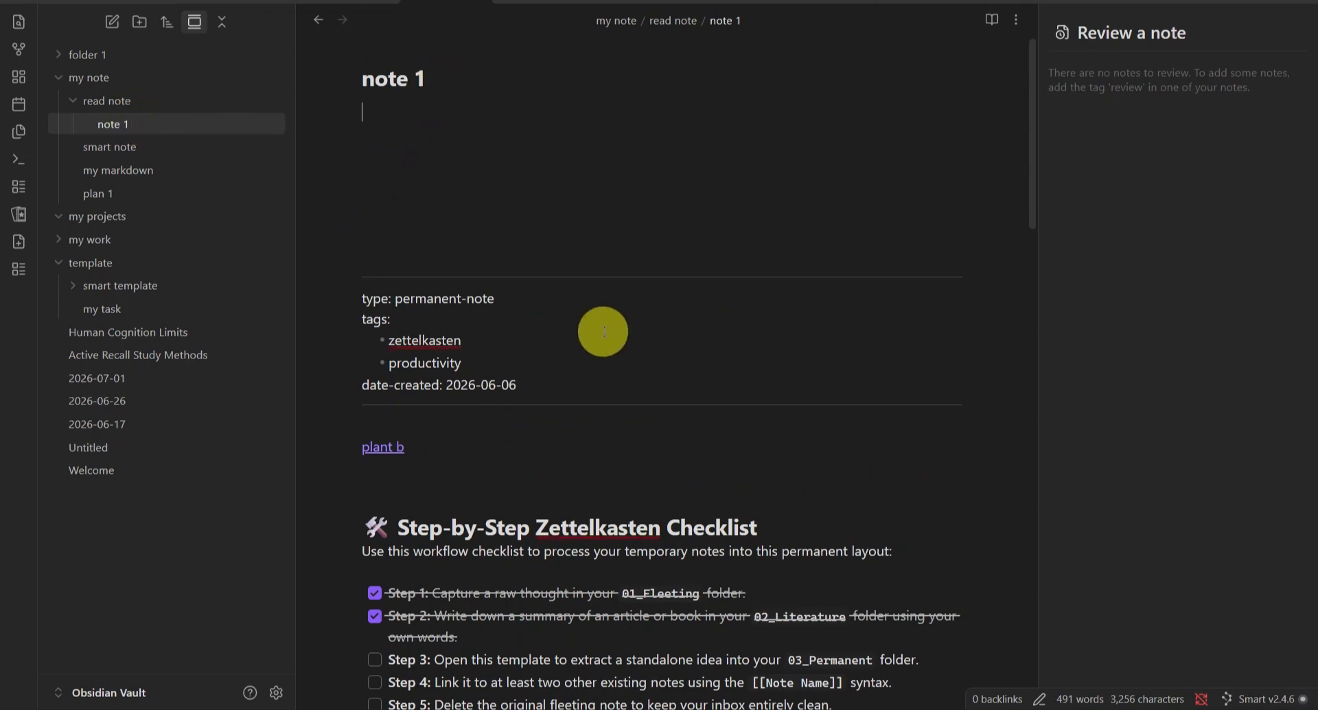
scroll(602, 331, down, 5)
click(385, 174)
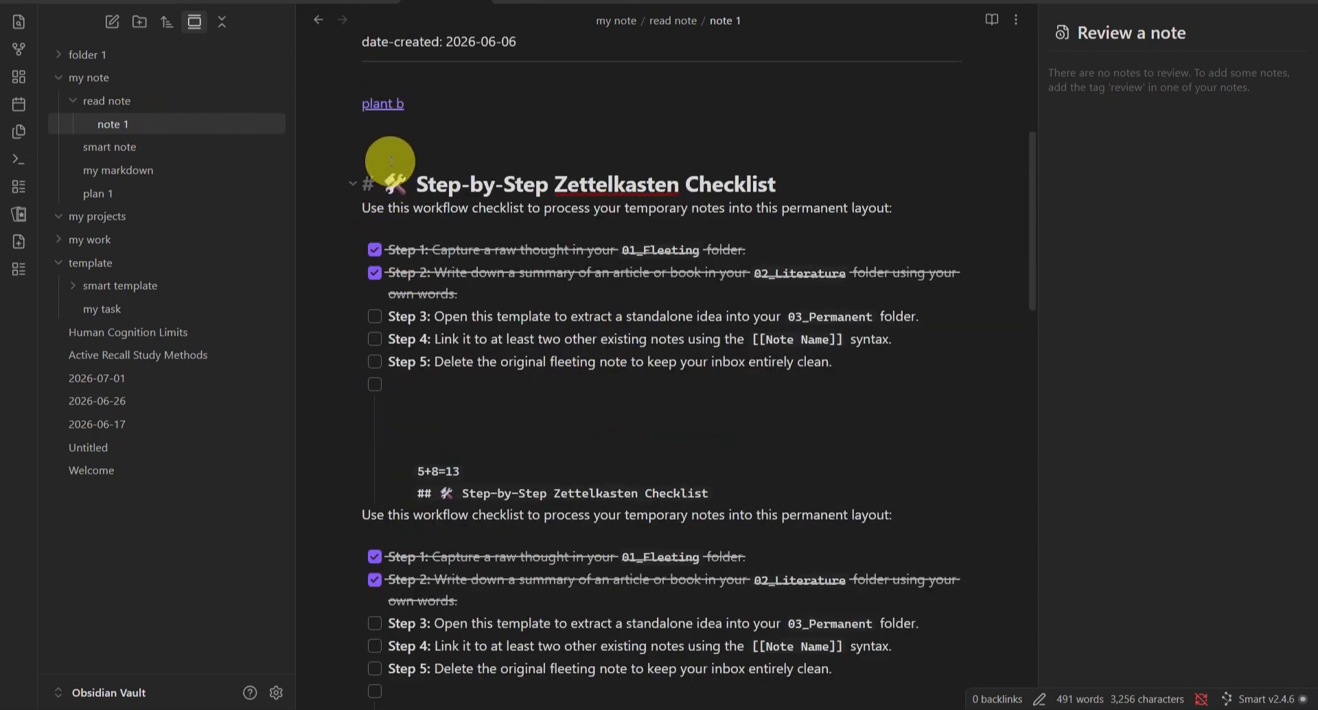
scroll(477, 500, down, 5)
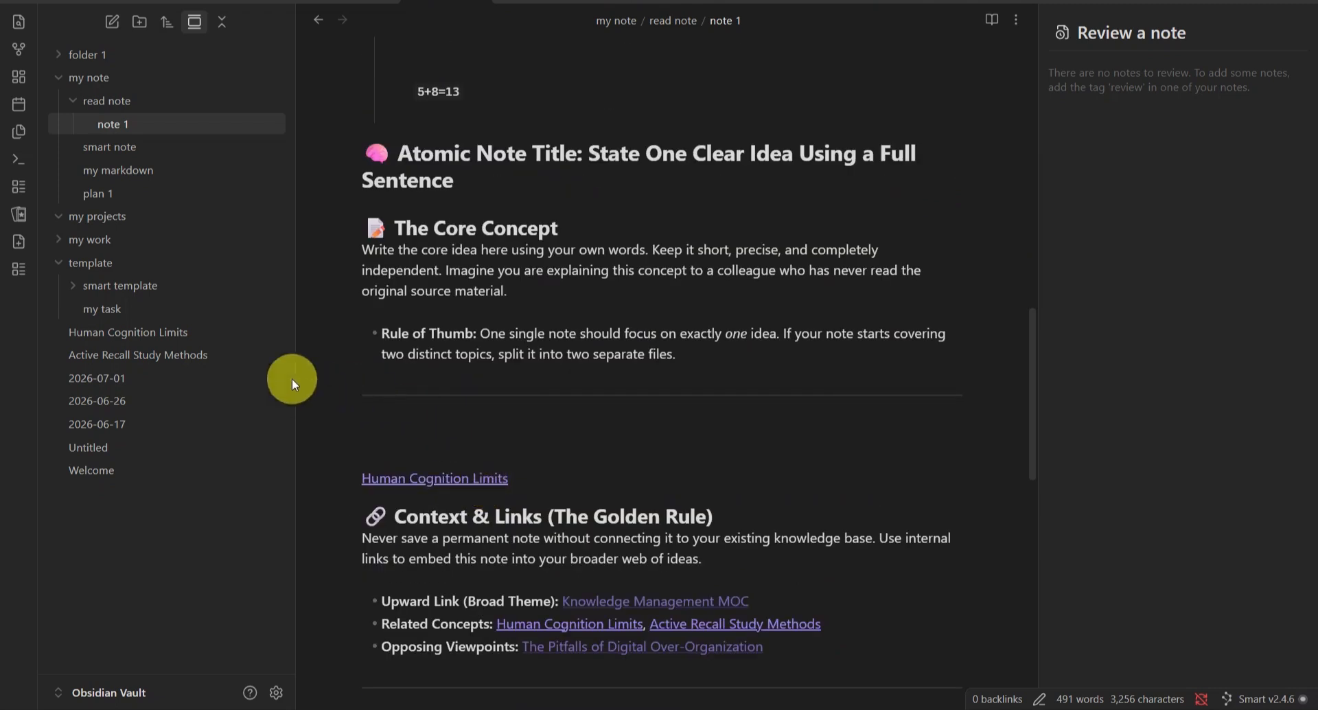
click(399, 153)
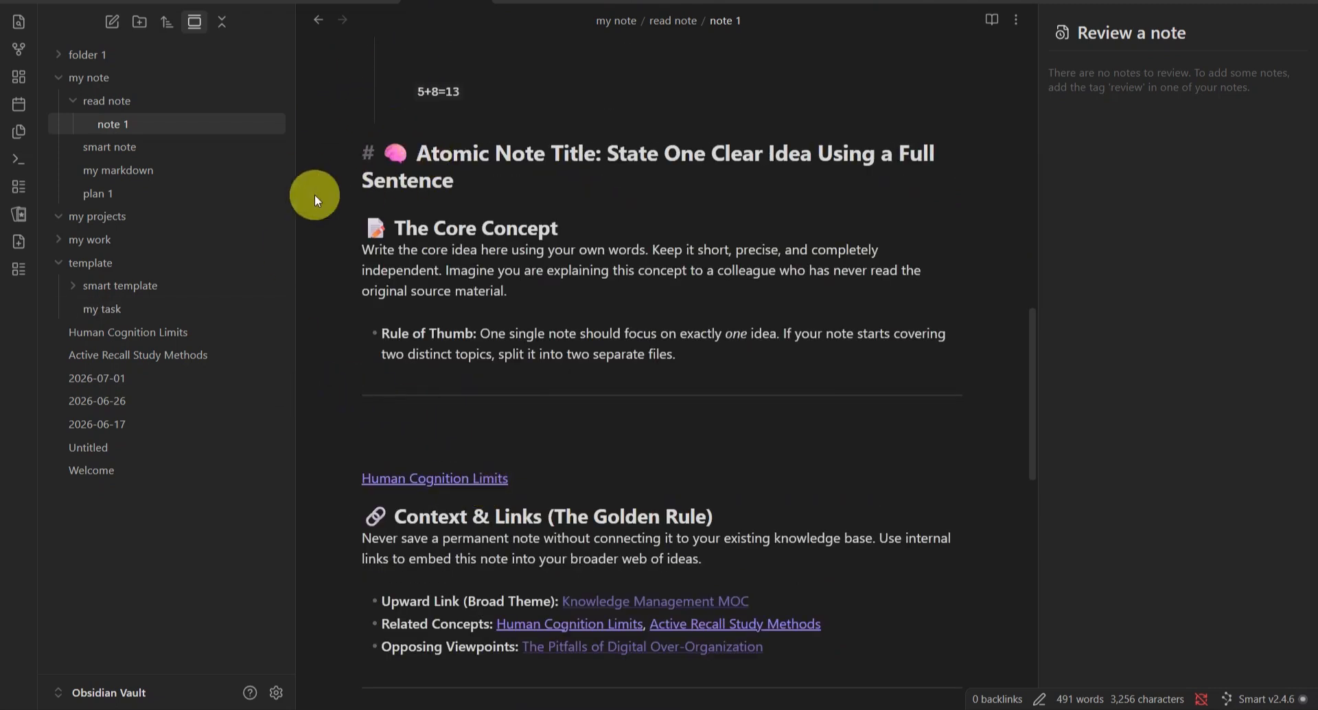
click(494, 516)
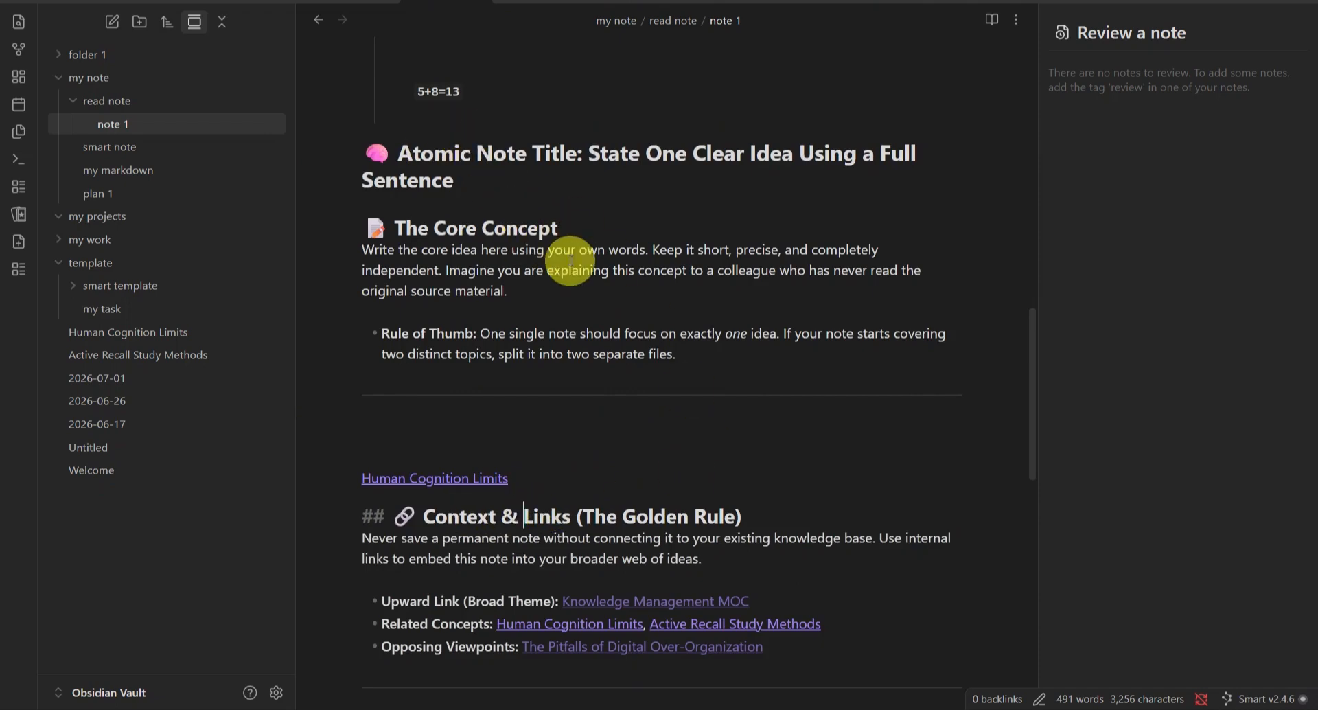
click(467, 228)
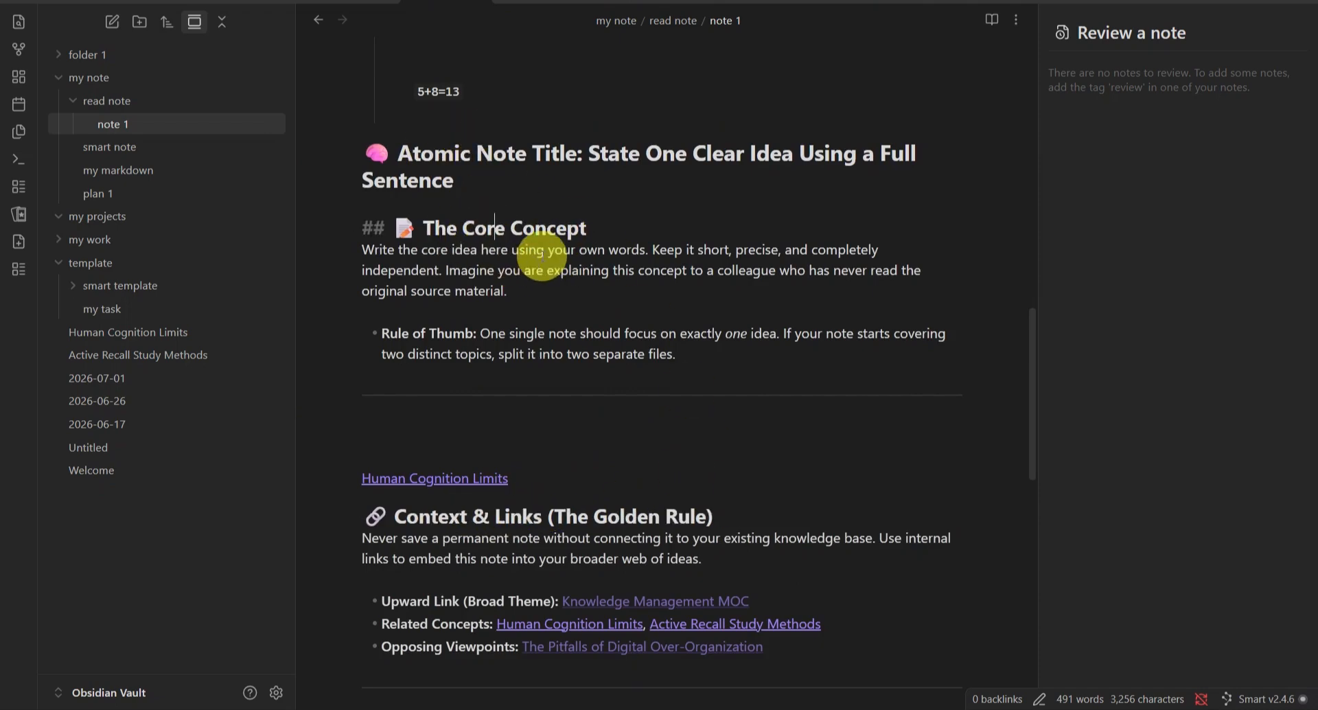
scroll(542, 247, down, 10)
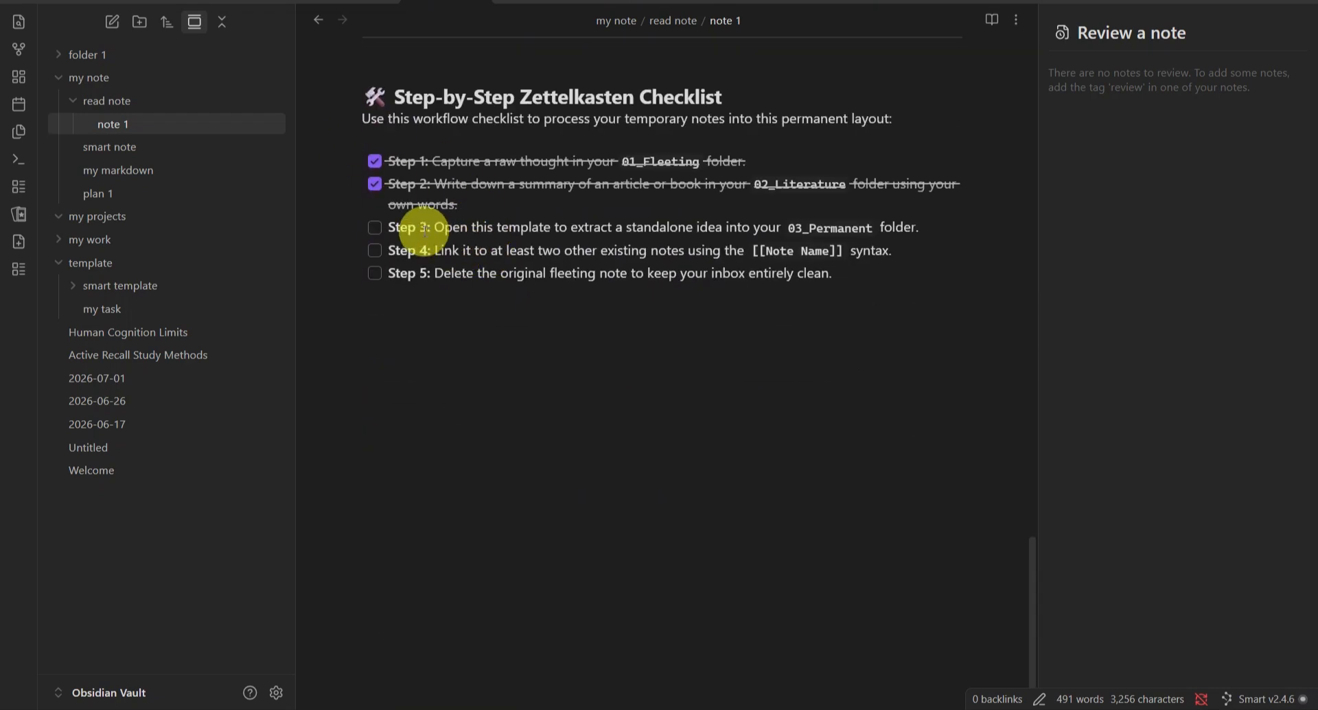
click(424, 227)
click(461, 94)
scroll(464, 92, up, 15)
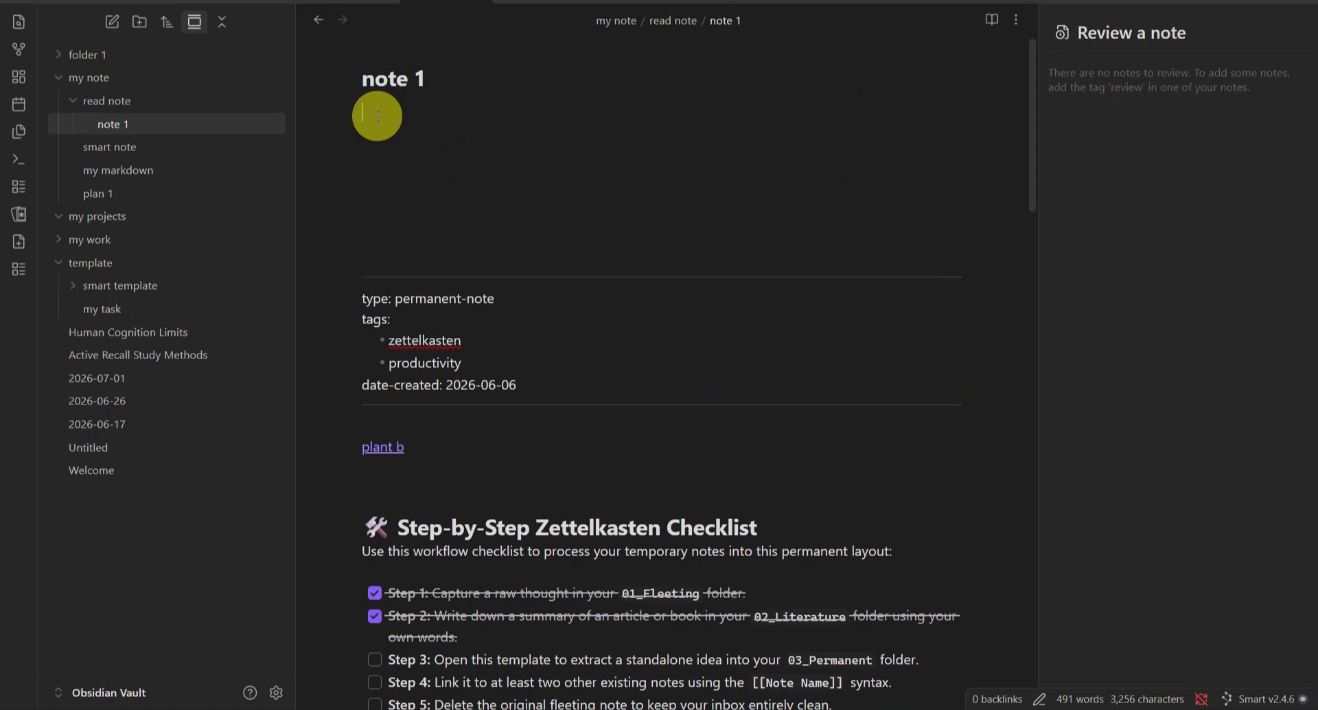
Step: Insert a table of contents for the next heading level at the top of note 1
key(ctrl+p)
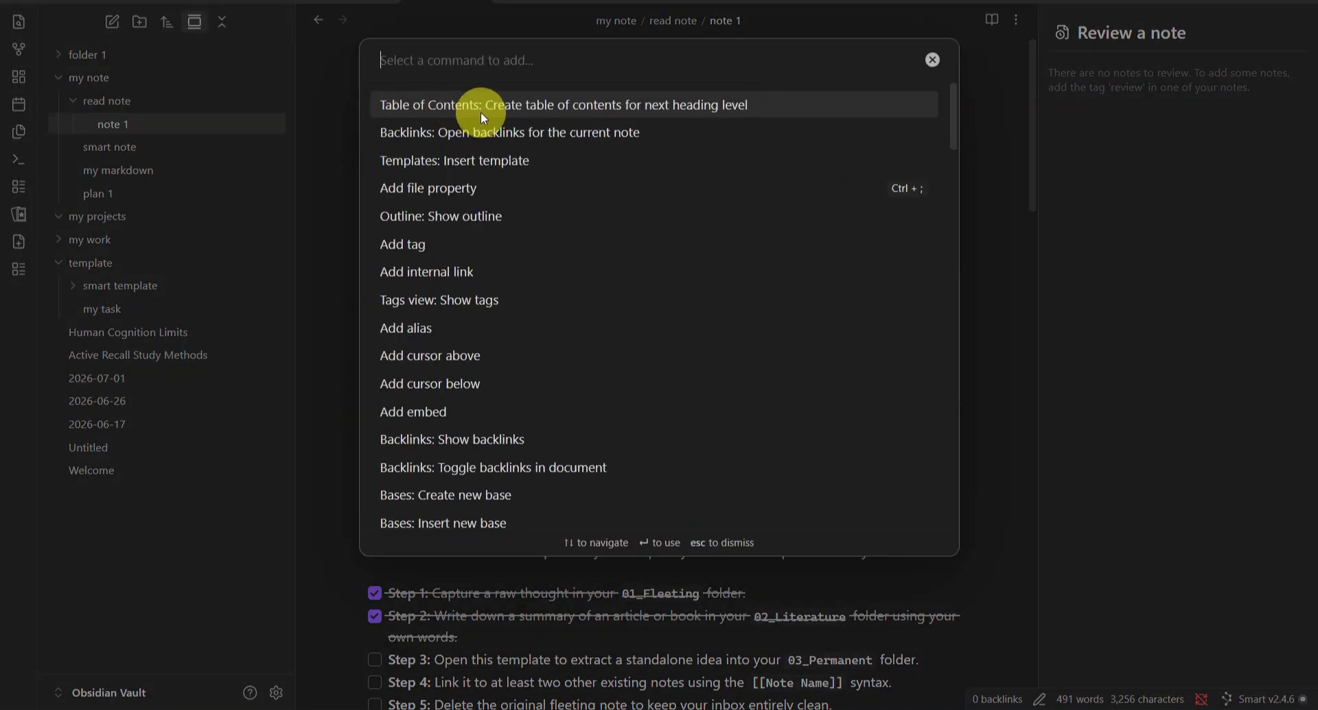
click(571, 105)
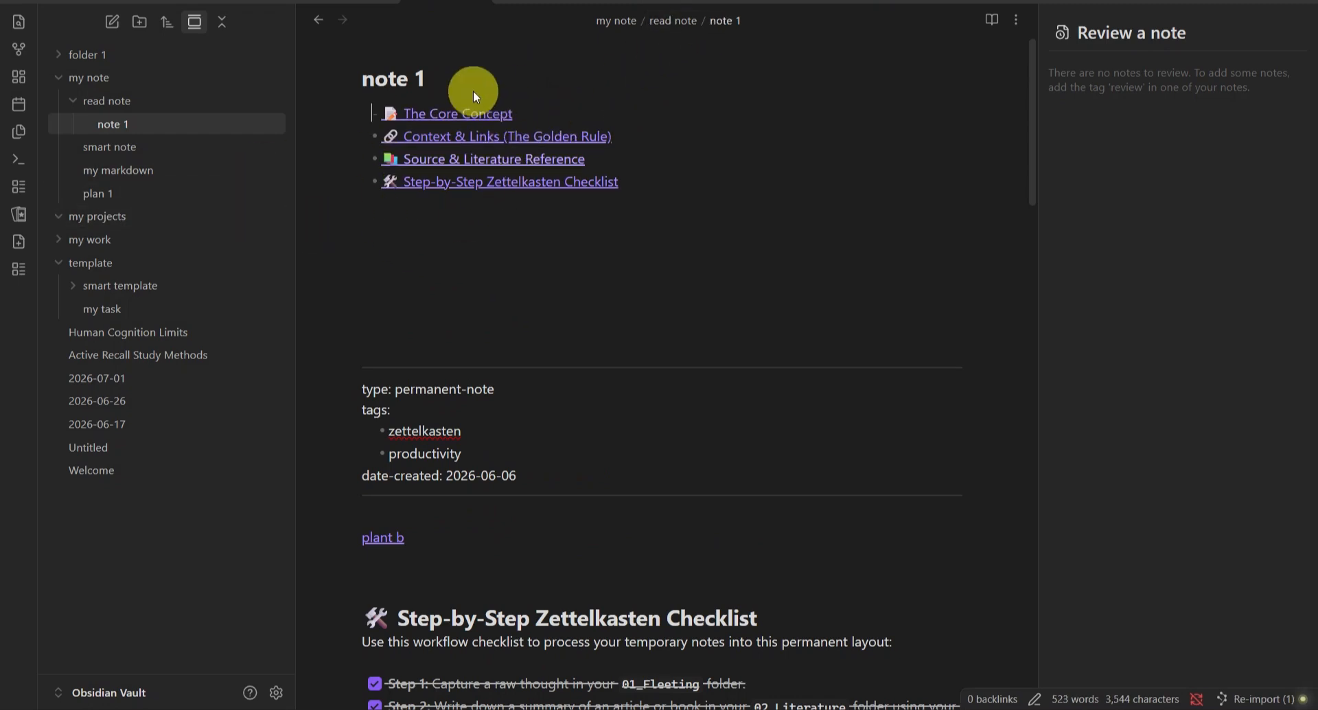
Step: Follow the table of contents entries to jump to the Core Concept, Checklist and Source & Literature Reference sections
click(469, 162)
scroll(605, 515, down, 5)
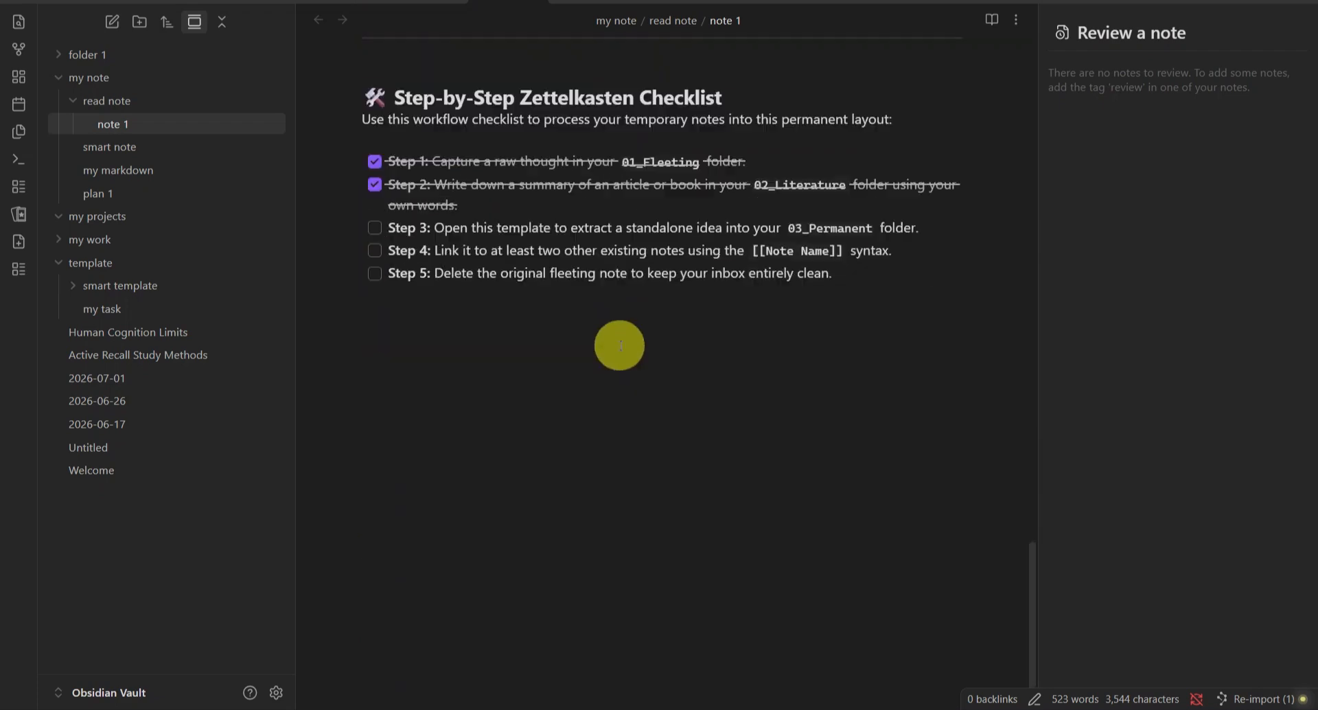
scroll(576, 283, up, 15)
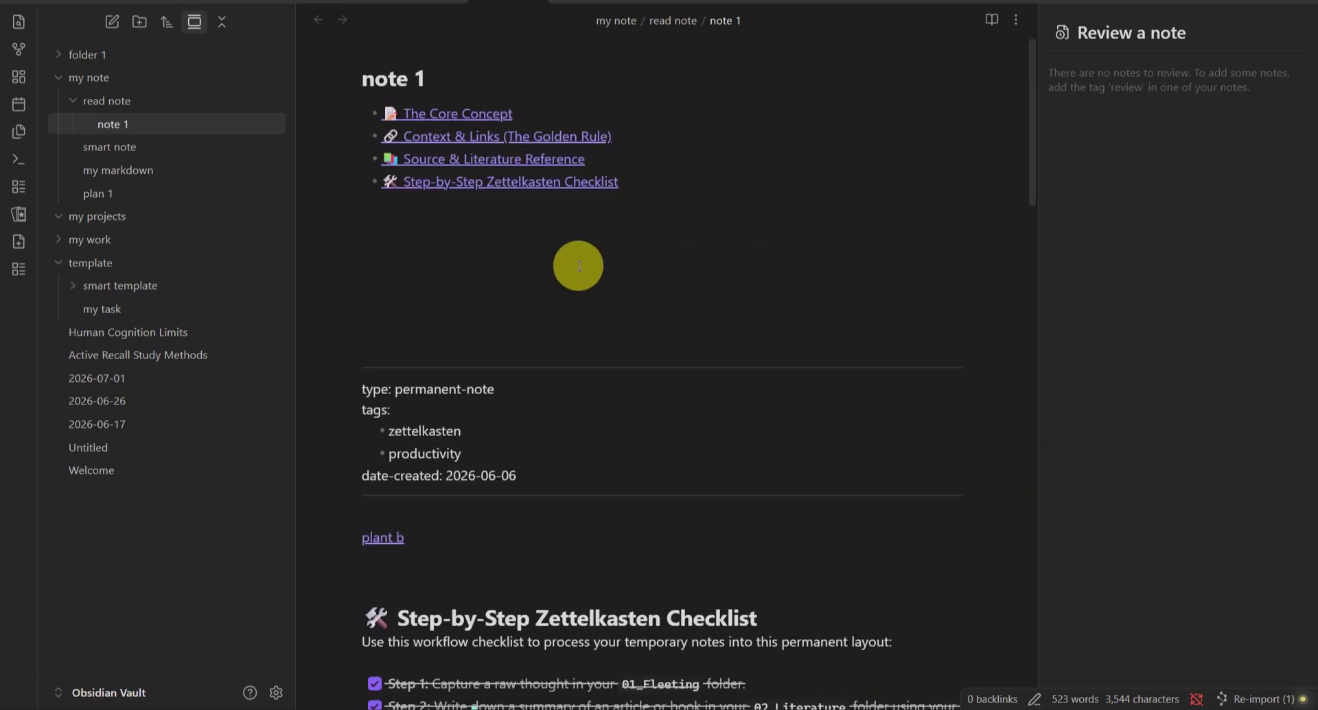
click(472, 182)
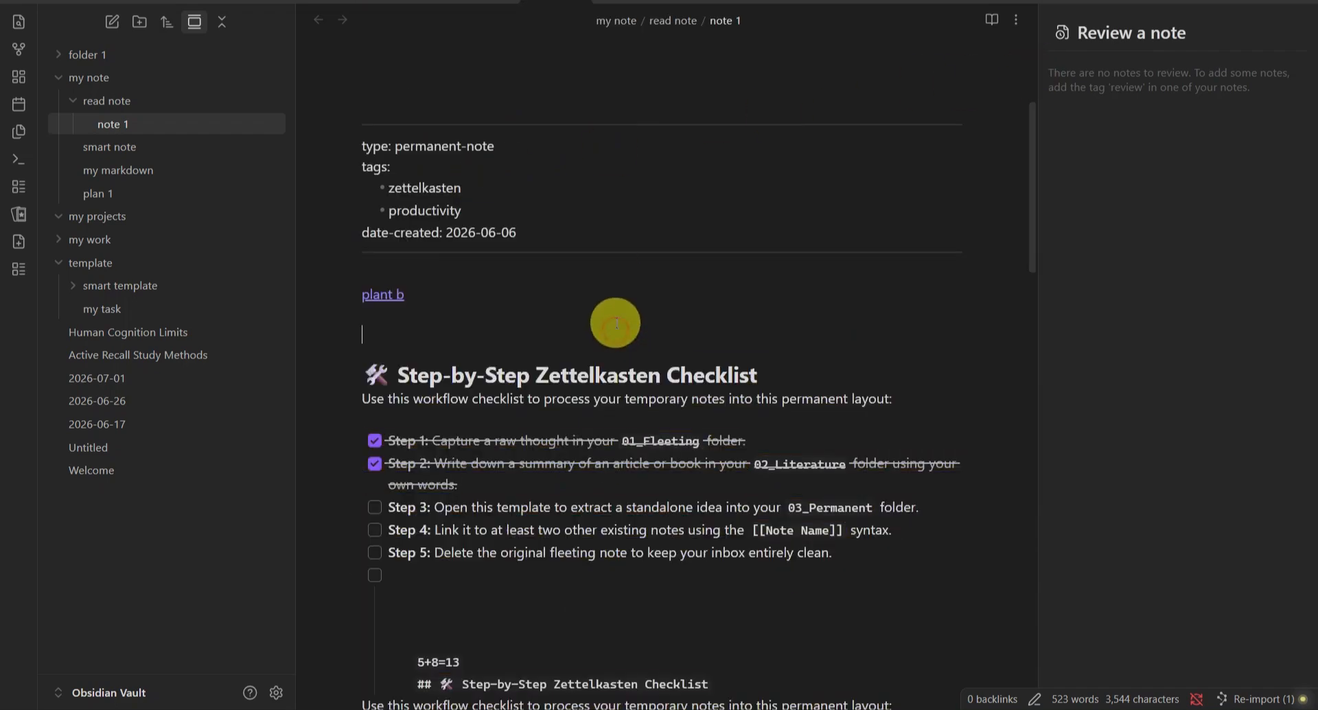
scroll(618, 337, down, 3)
scroll(618, 338, up, 8)
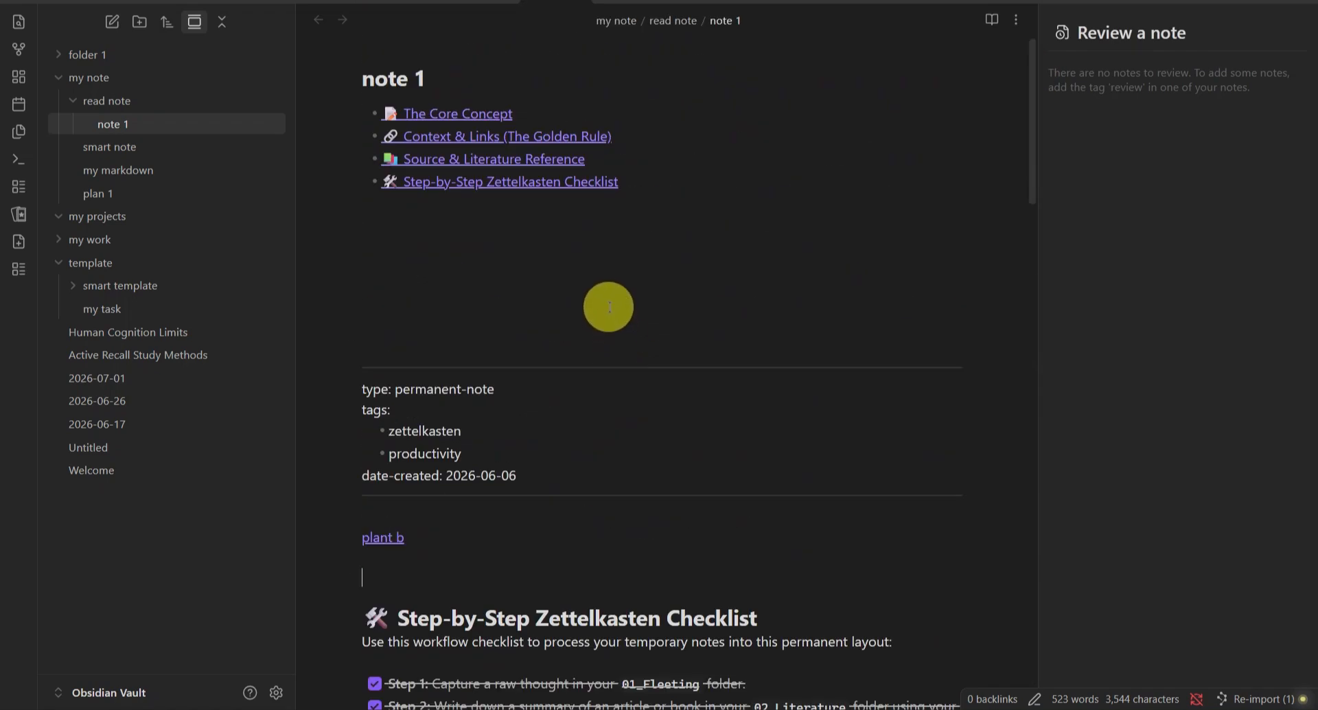
click(470, 113)
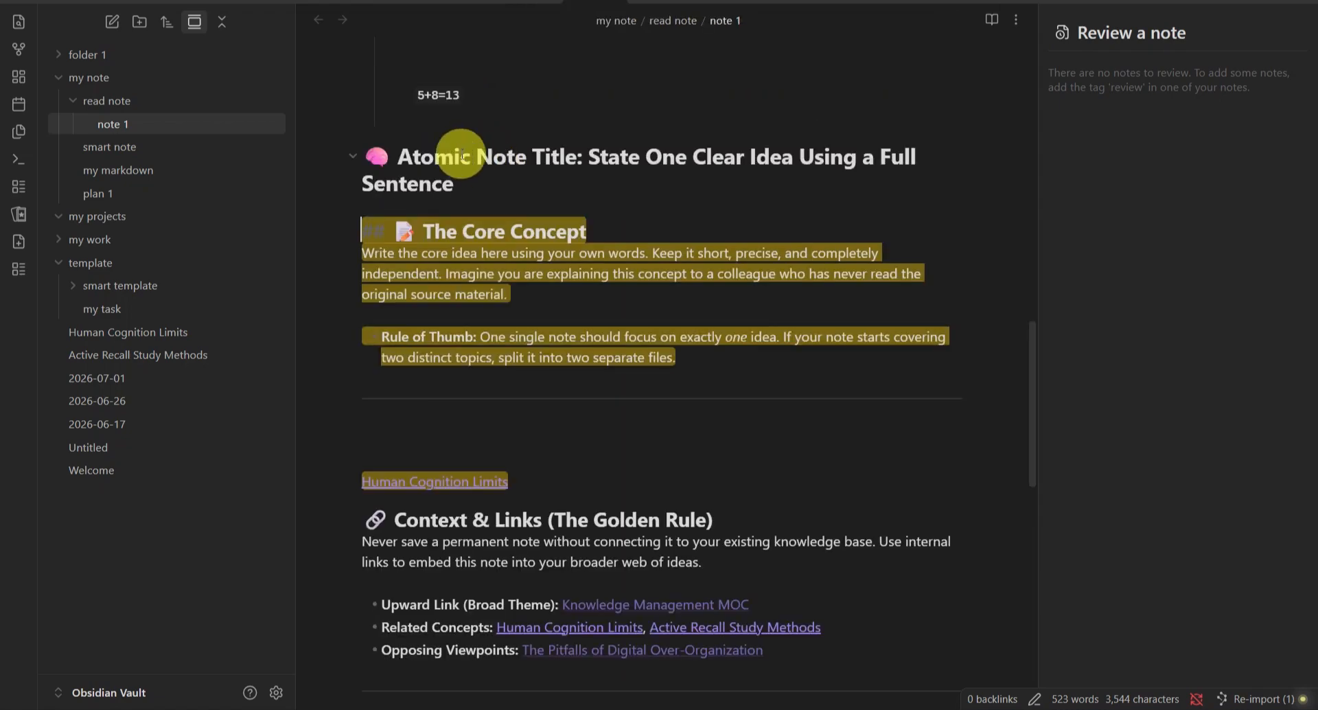
scroll(471, 228, up, 5)
scroll(471, 226, down, 5)
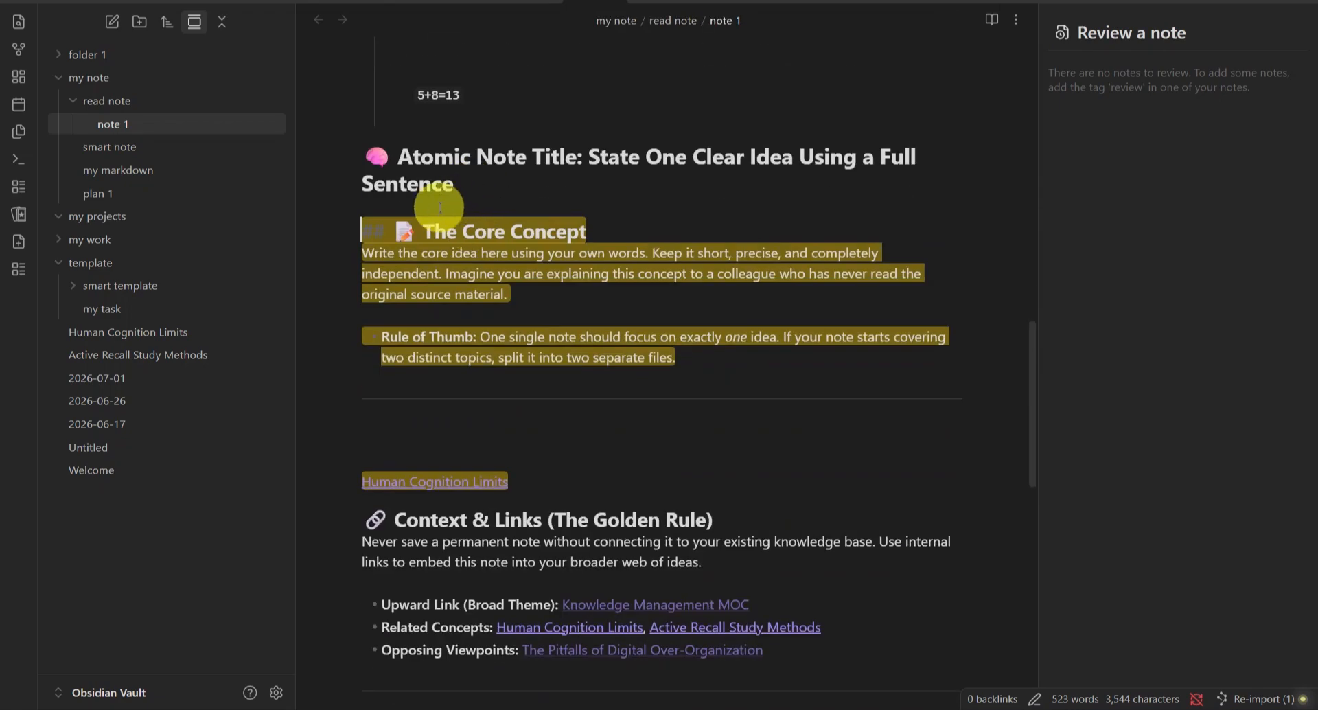
click(418, 164)
scroll(447, 165, up, 10)
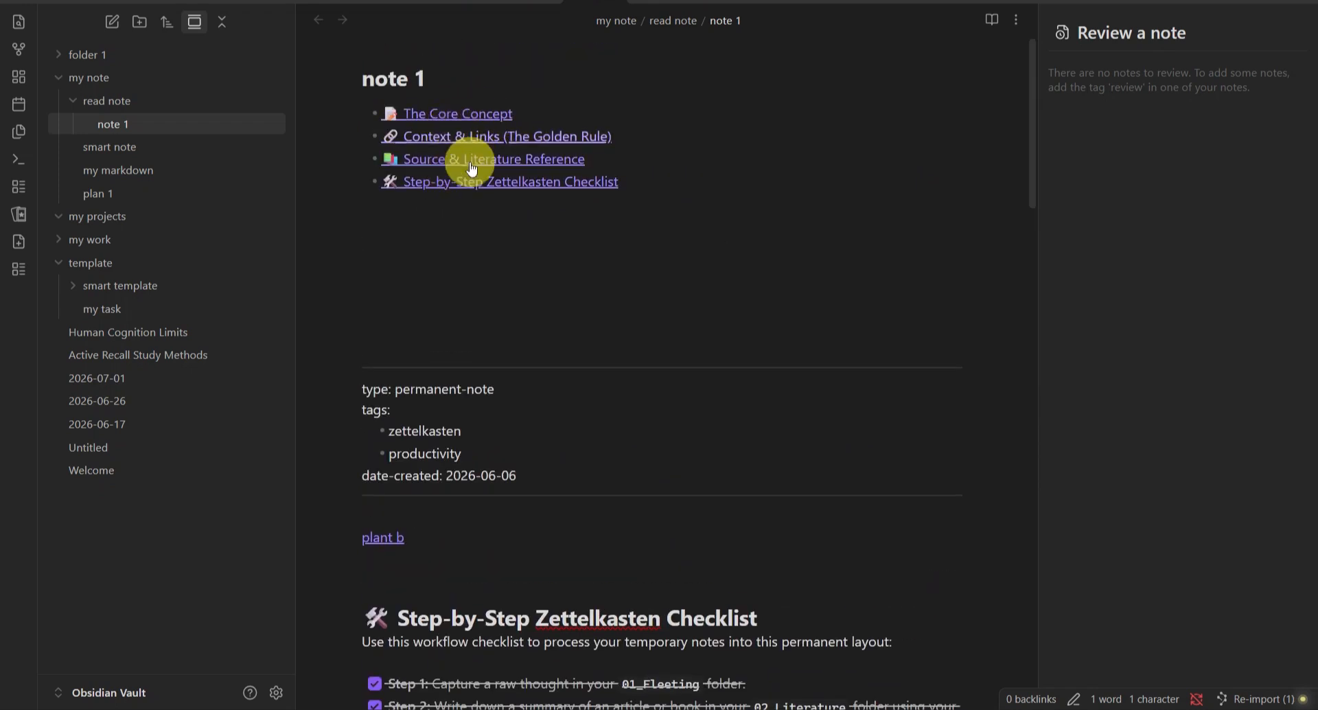
click(436, 165)
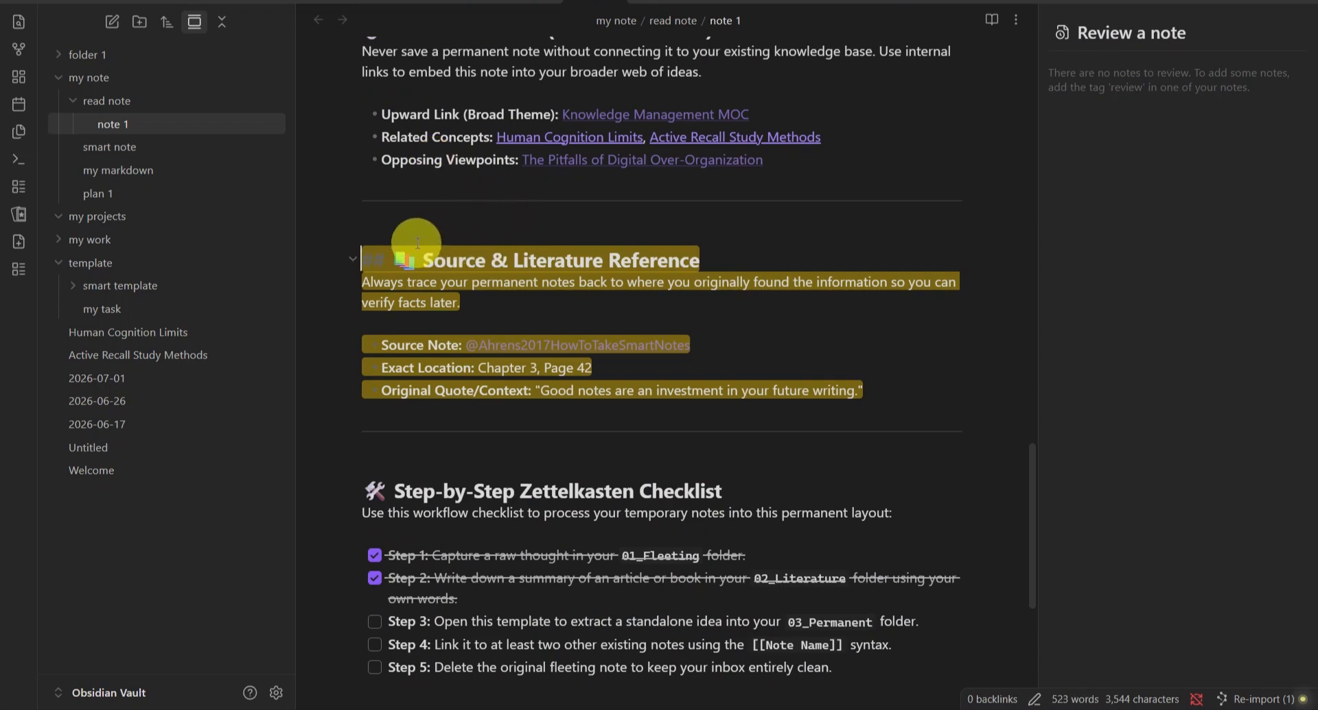
click(403, 226)
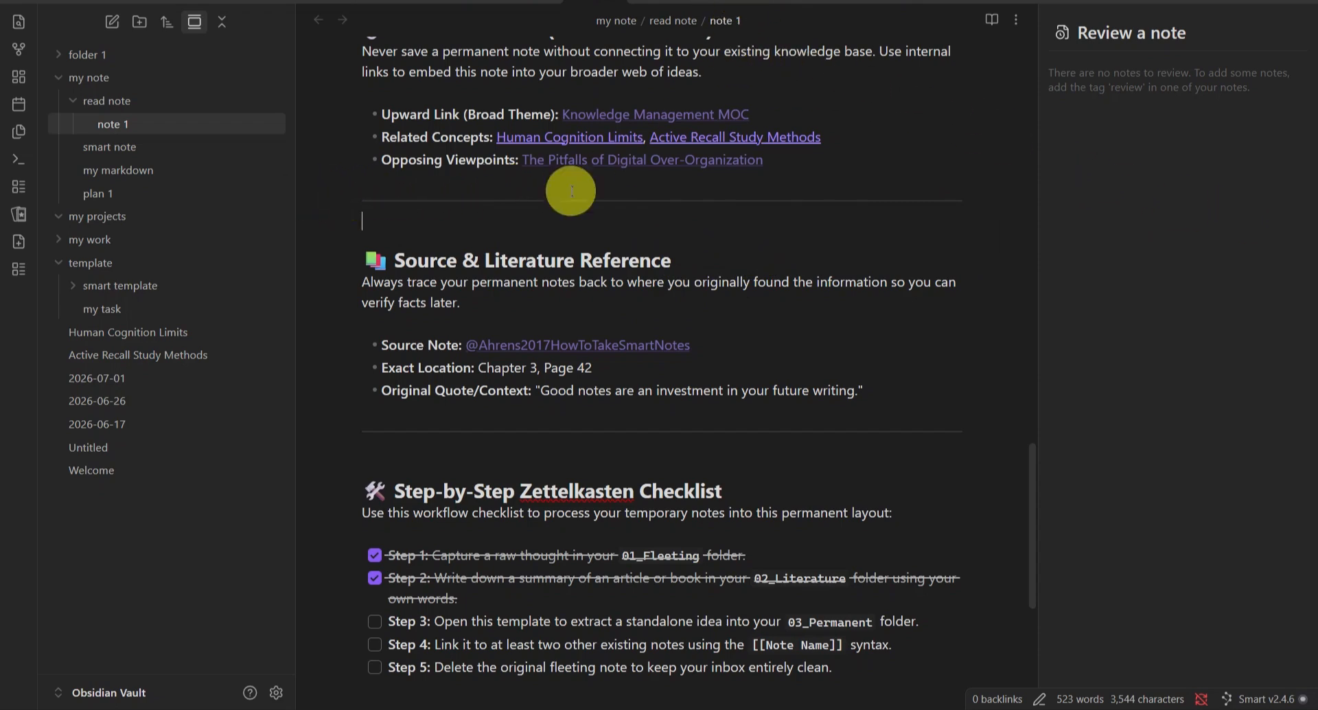
scroll(632, 167, up, 10)
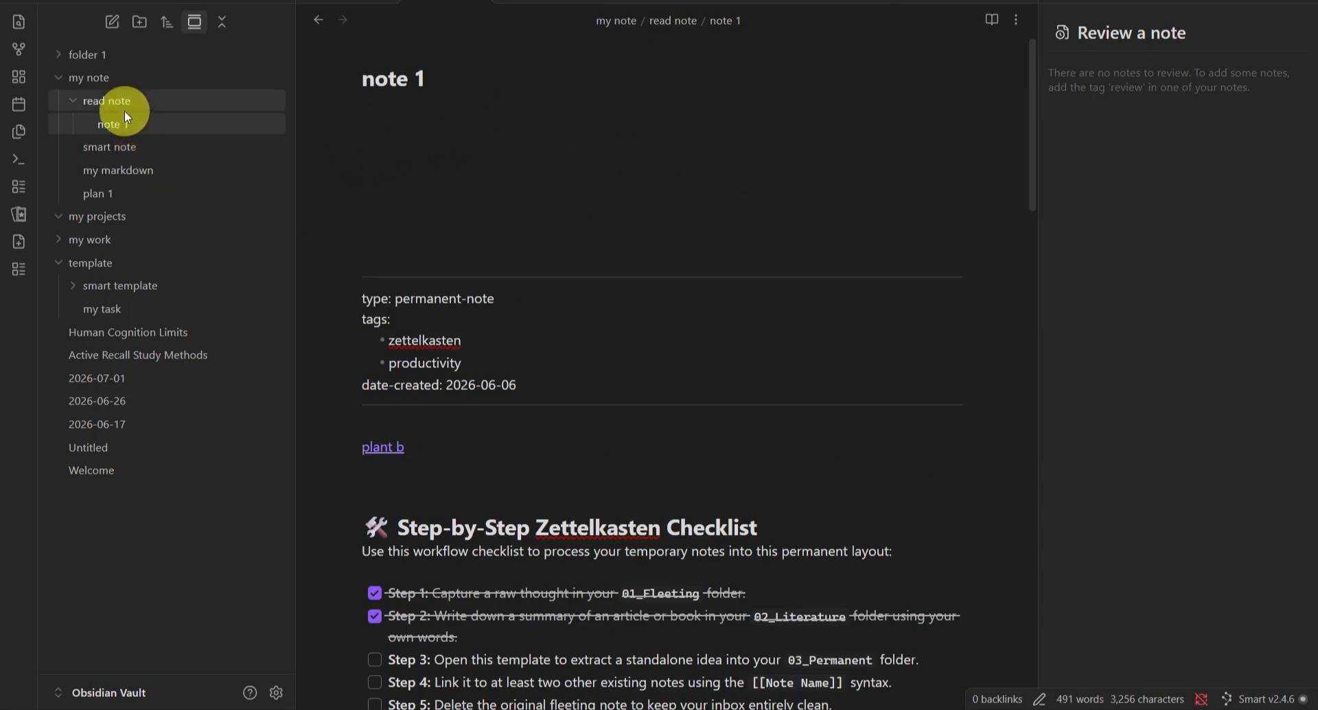
Step: Open the smart note and scroll through its sections
click(111, 146)
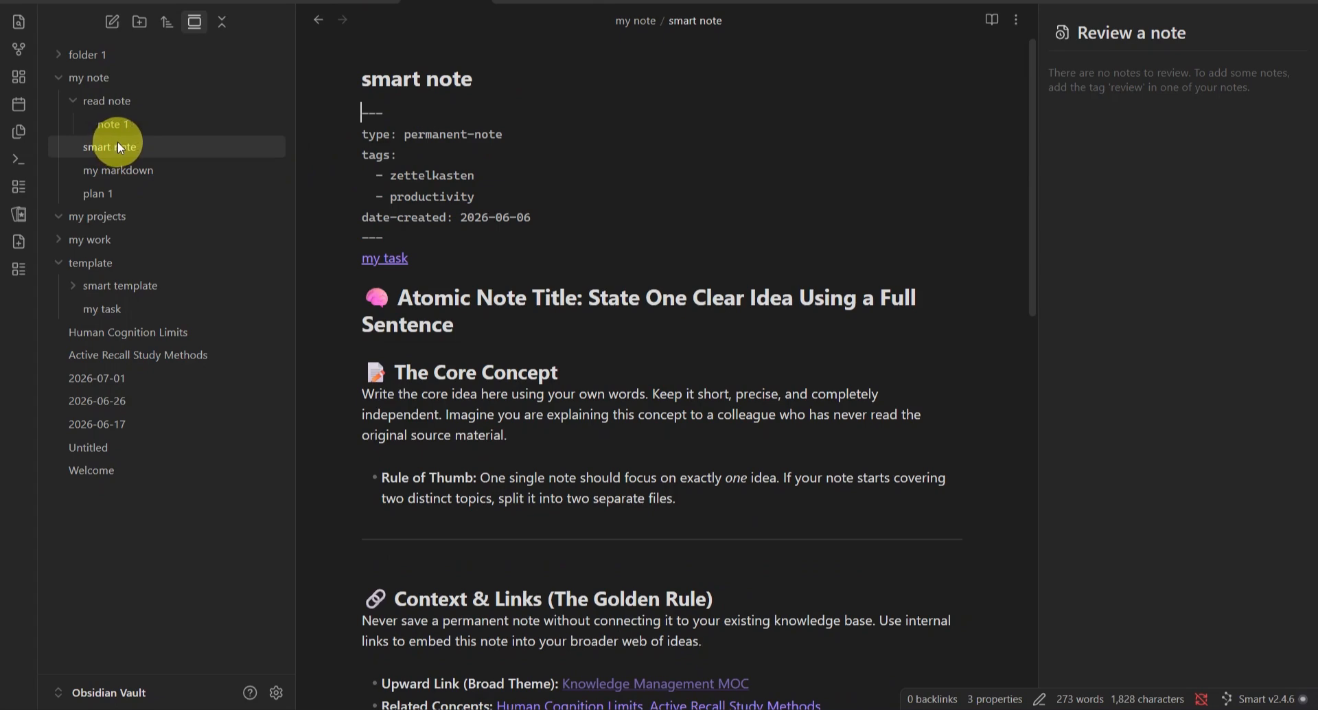
scroll(643, 374, down, 12)
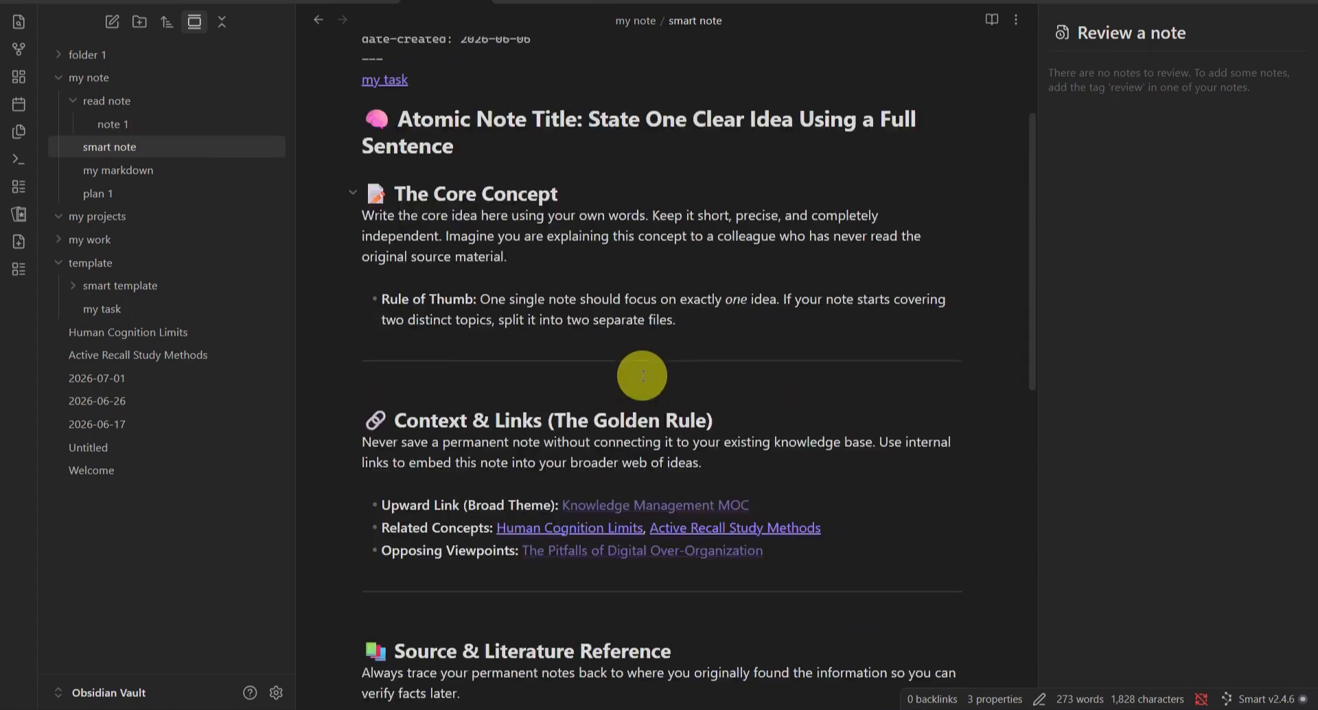
scroll(635, 351, up, 15)
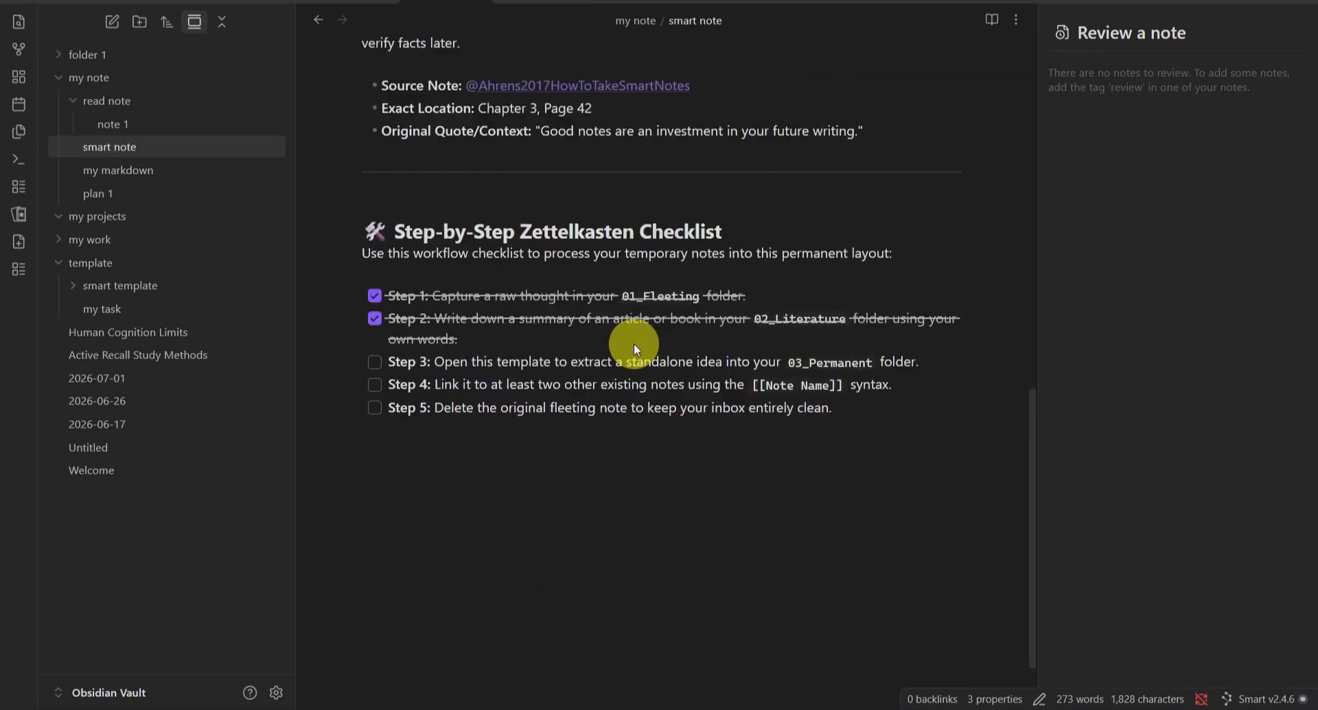